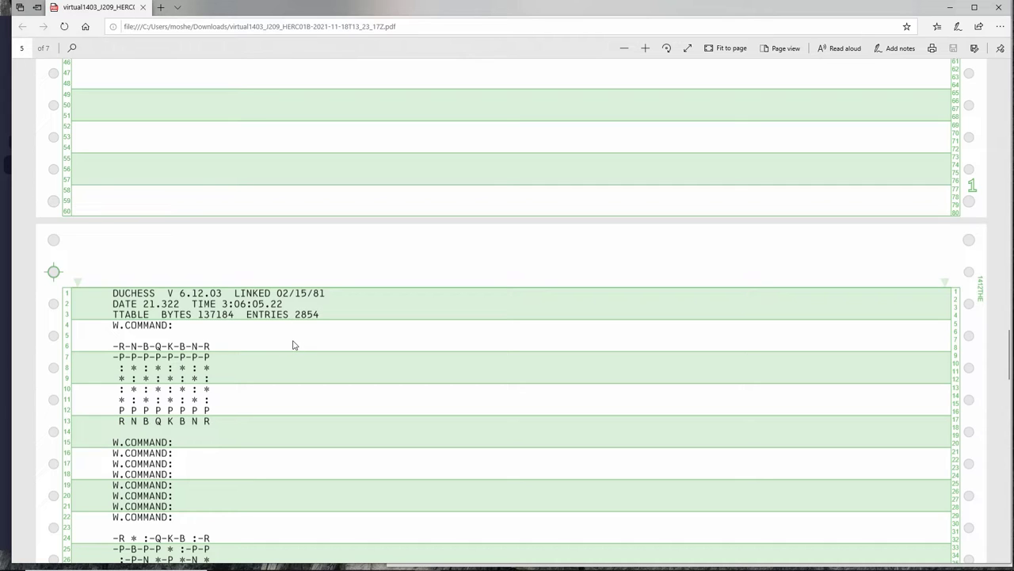
Examine the DUCHESS chess game output, the CHESS job step's CPU time and the execution summary in the printout PDF.
scroll(292, 345, "down", 7)
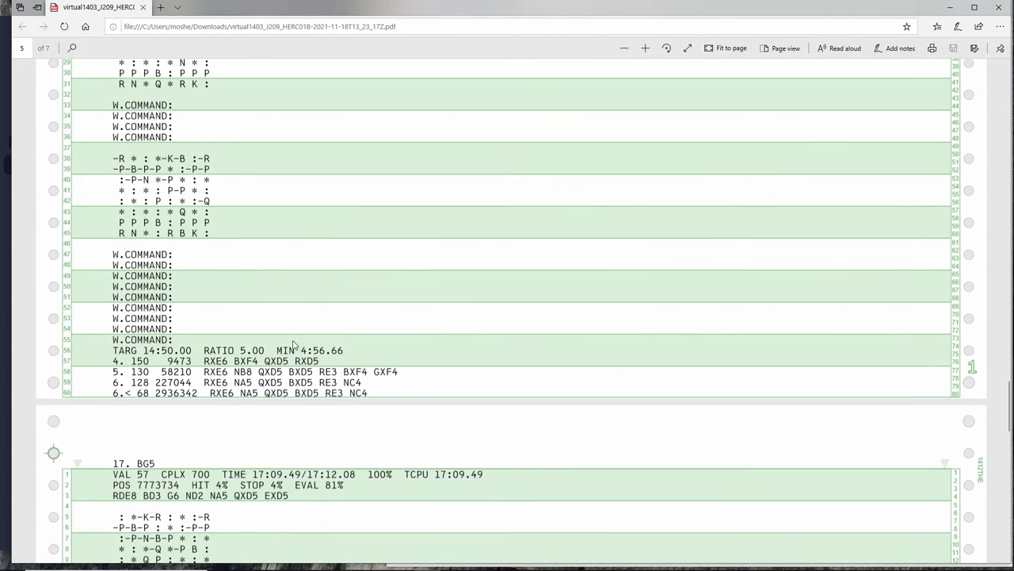
scroll(232, 345, "down", 2)
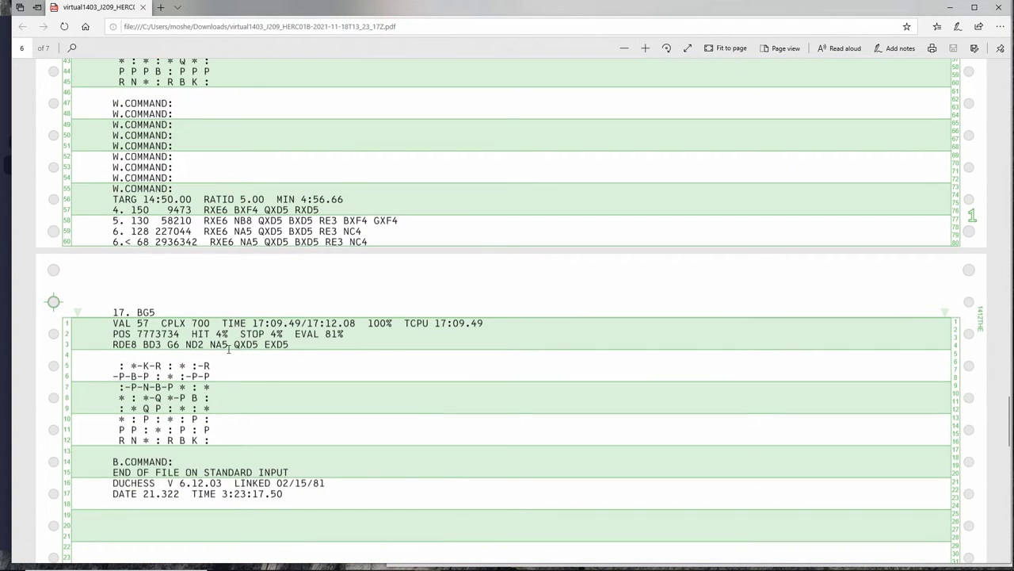
scroll(246, 394, "down", 7)
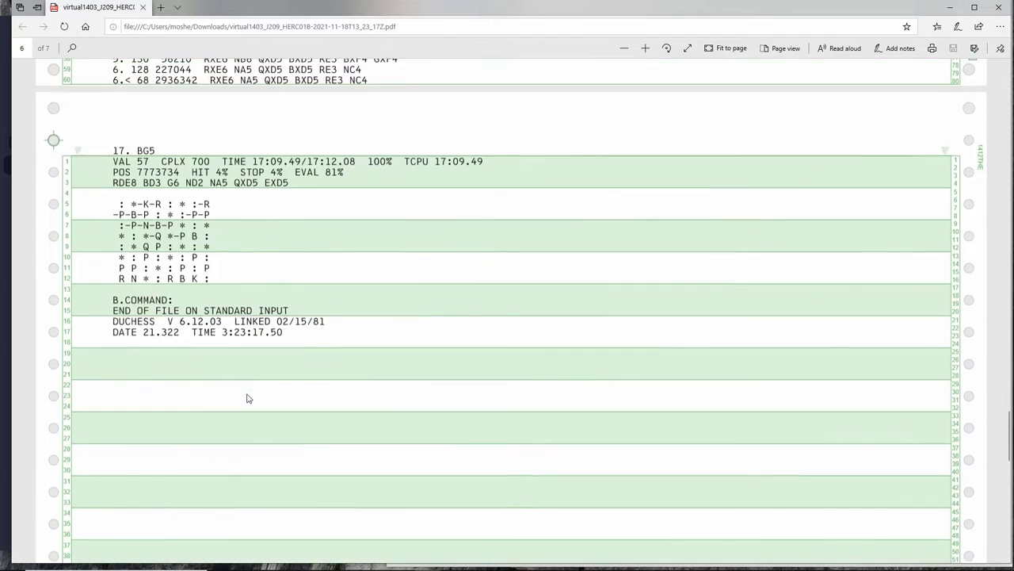
scroll(246, 393, "down", 7)
scroll(245, 389, "up", 1)
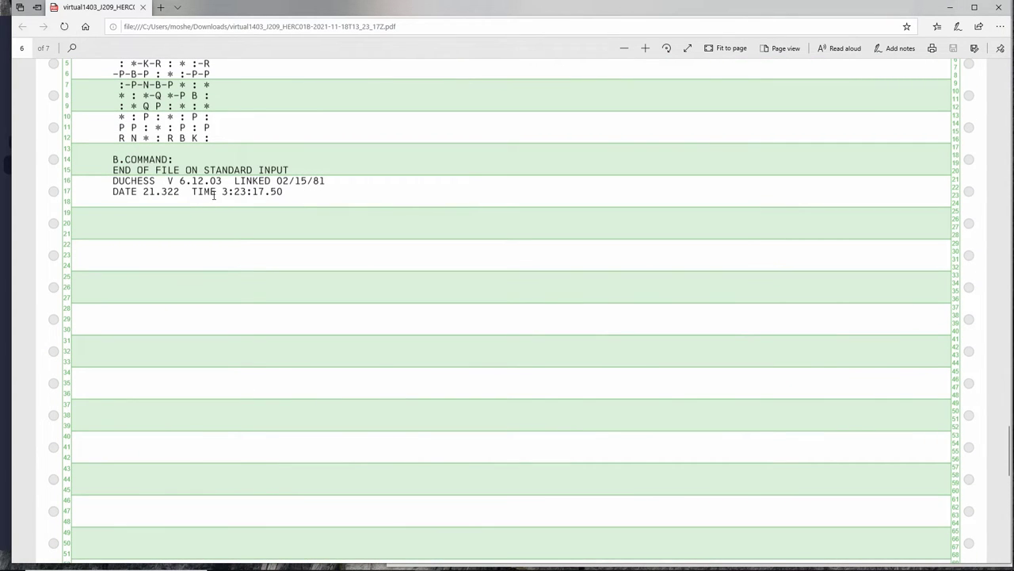
scroll(356, 222, "up", 15)
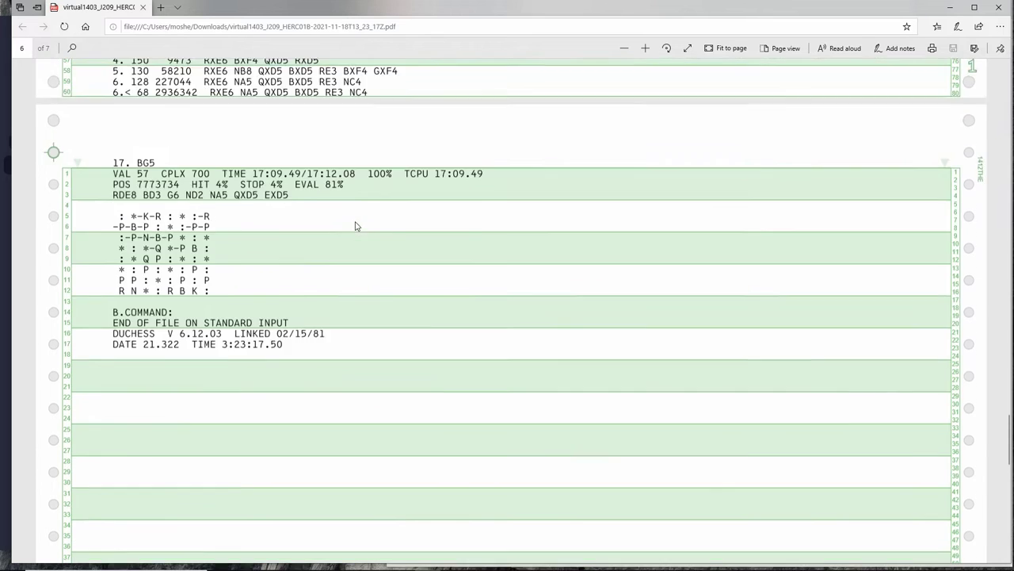
scroll(357, 222, "up", 10)
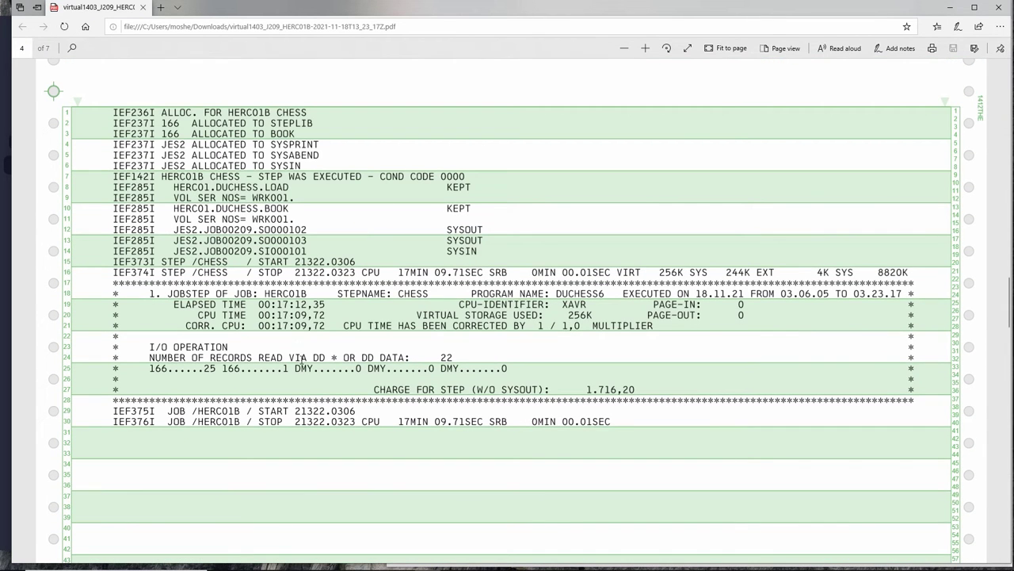
left_click_drag(269, 325, 527, 325)
left_click(523, 325)
scroll(519, 325, "up", 10)
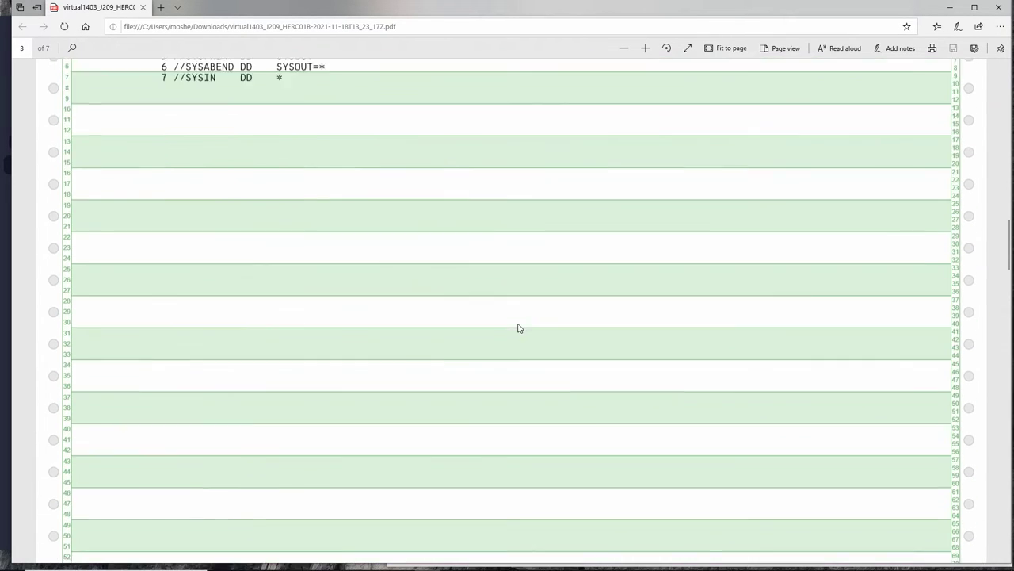
scroll(519, 327, "up", 10)
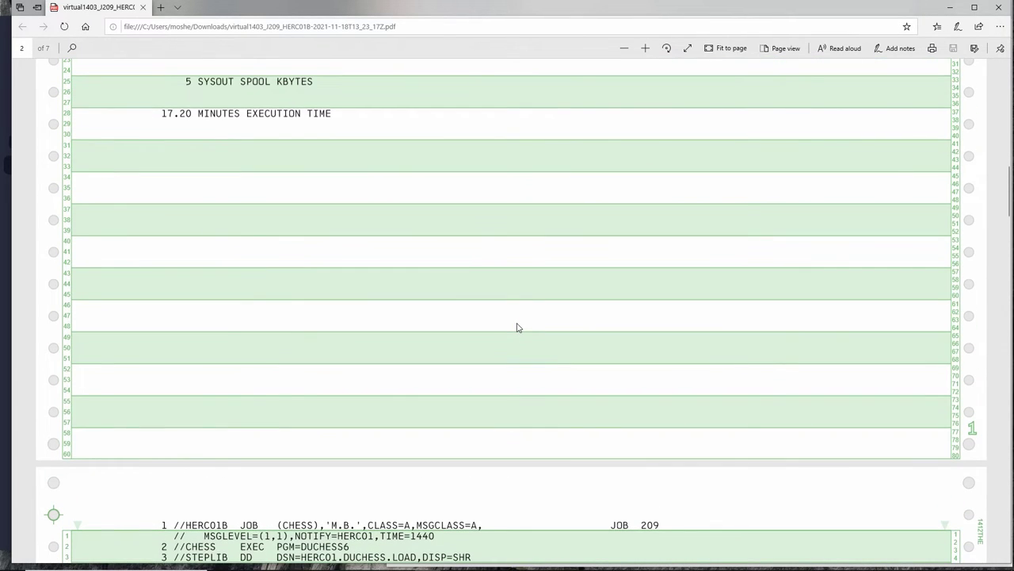
scroll(518, 328, "up", 3)
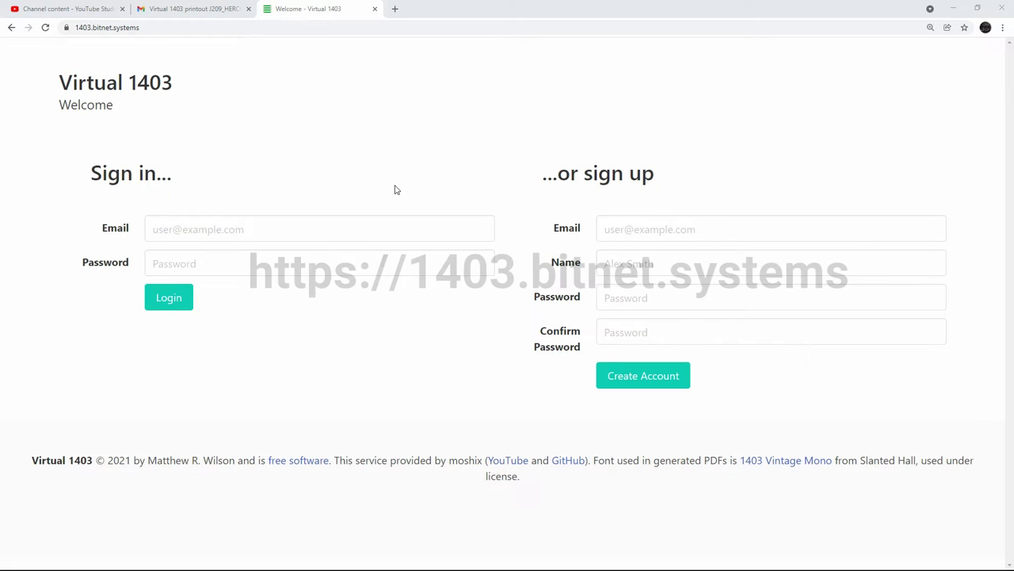
left_click(428, 136)
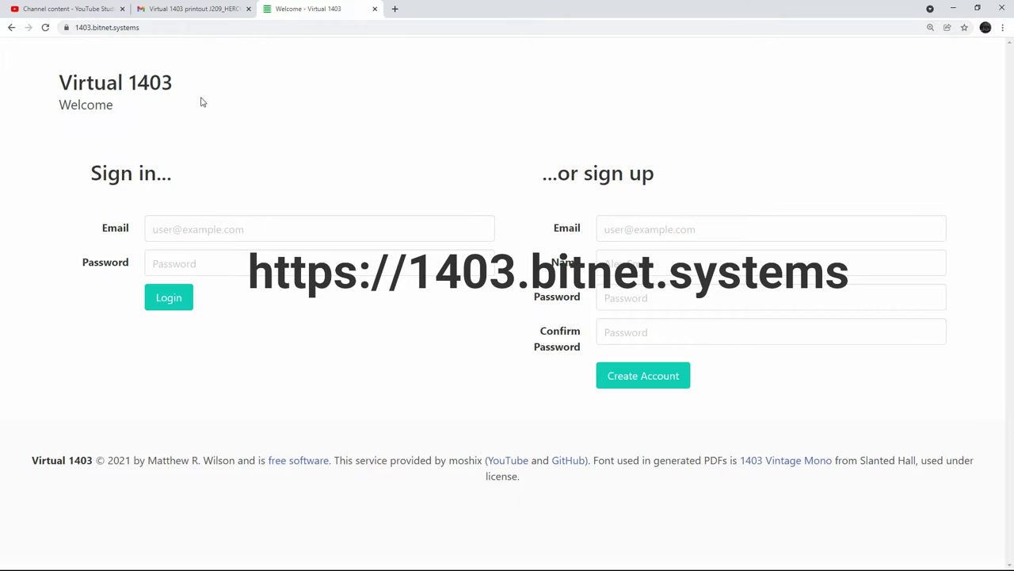
left_click(151, 27)
left_click(182, 77)
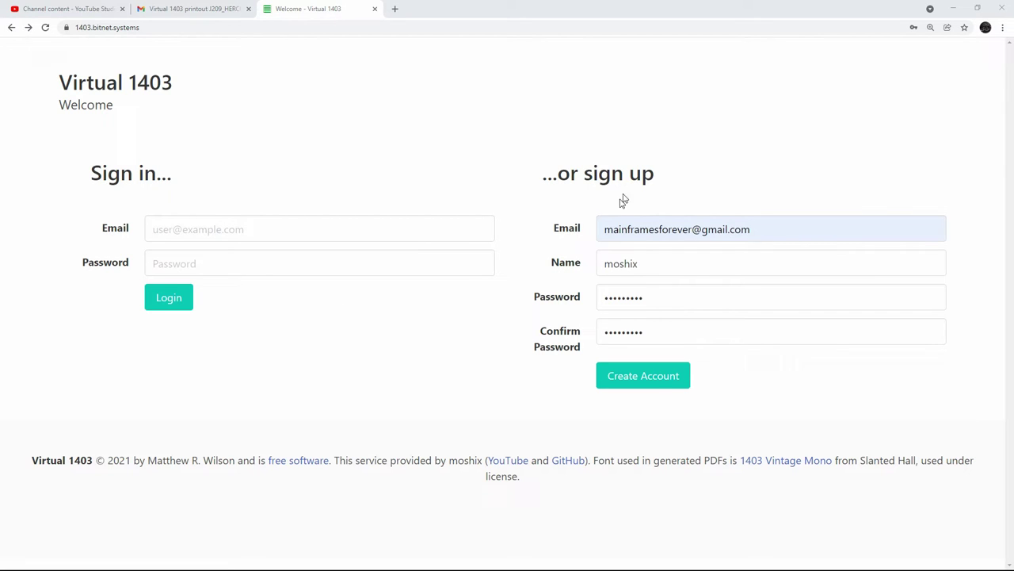
Create the Virtual 1403 account from the completed sign-up form and decline saving the password in the browser.
left_click(625, 291)
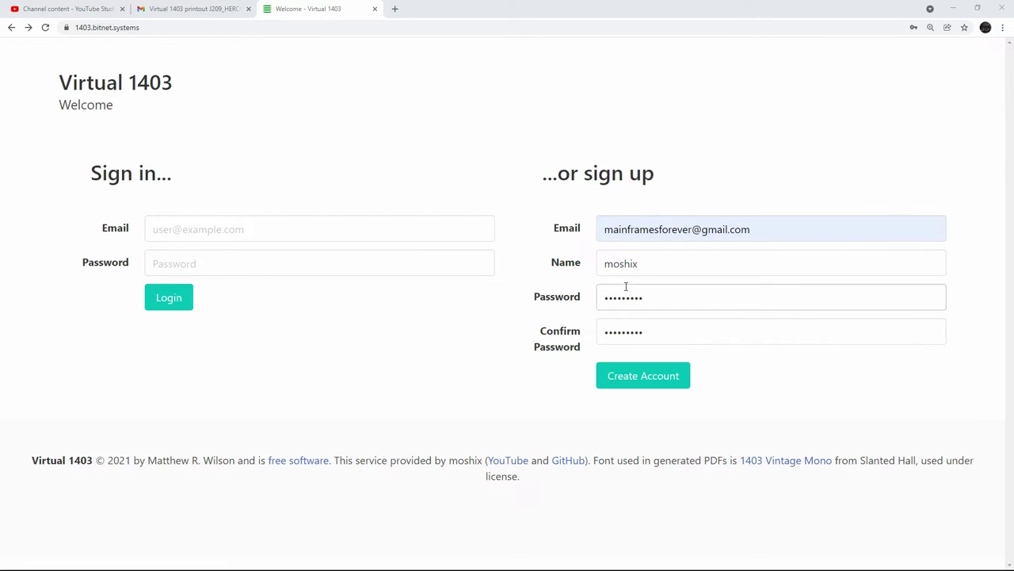
left_click(661, 332)
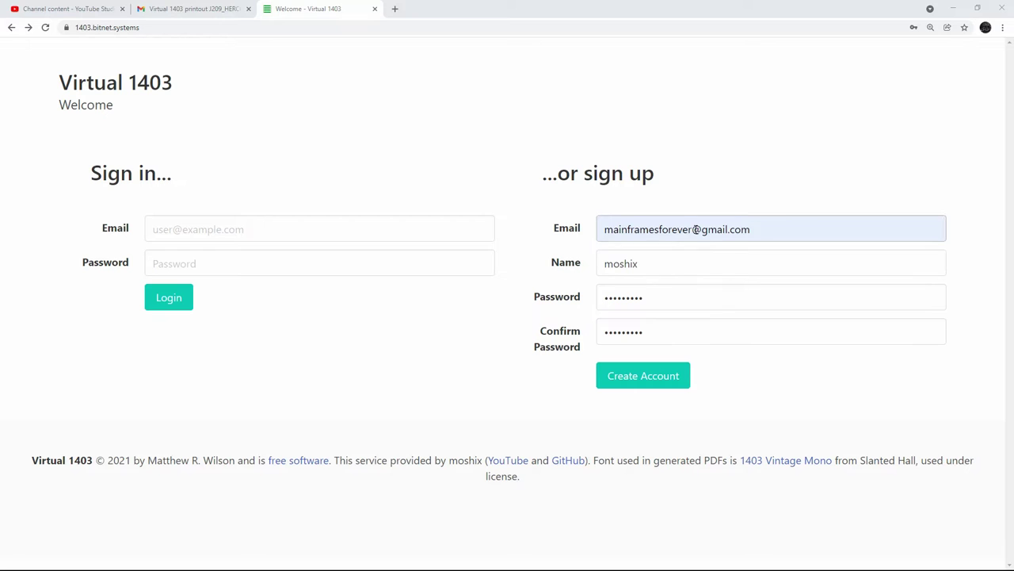
left_click(625, 406)
left_click(648, 379)
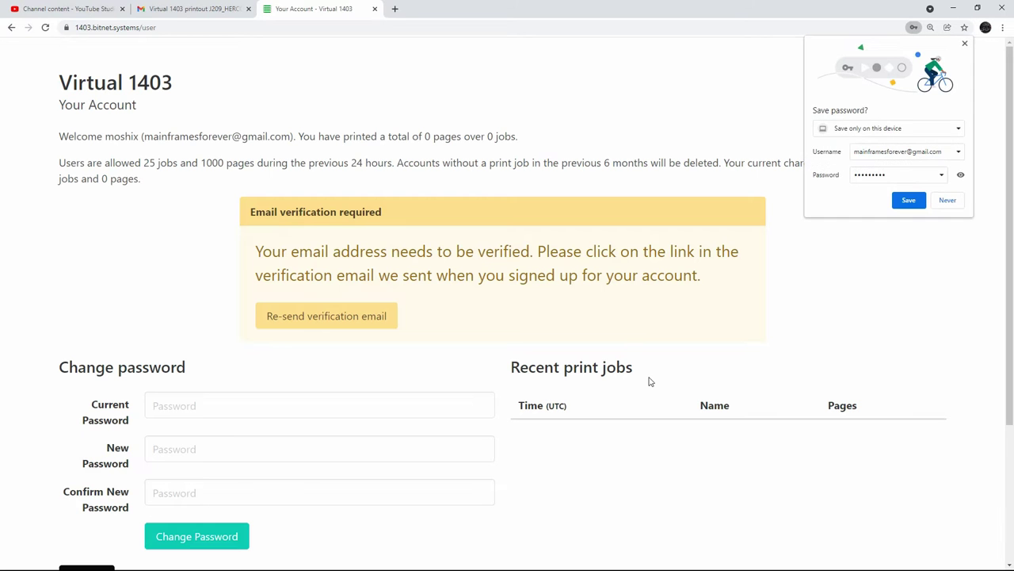
left_click(945, 203)
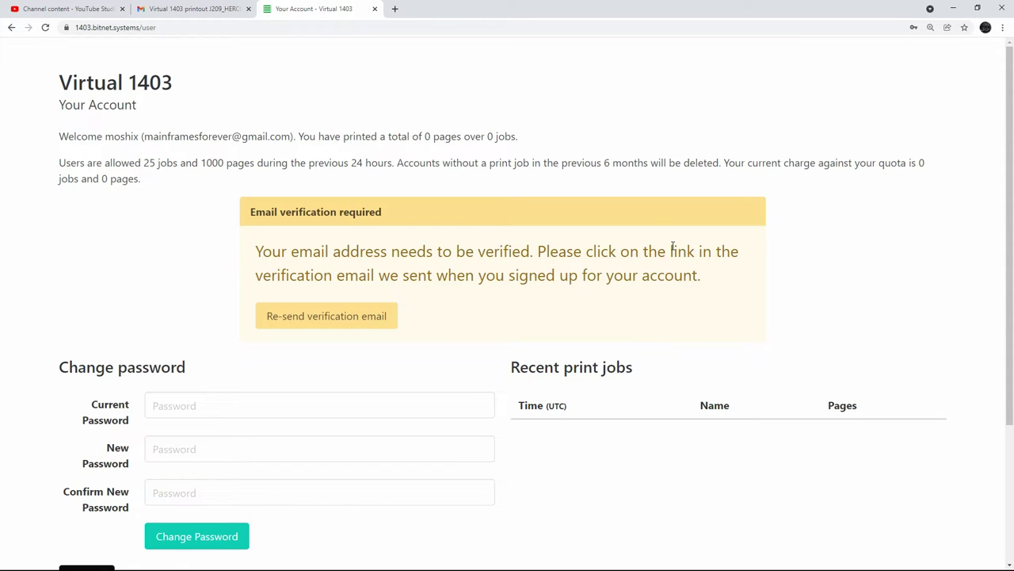
Review the email verification notice on the account page, then reload the page to refresh the account's status.
scroll(657, 225, "down", 2)
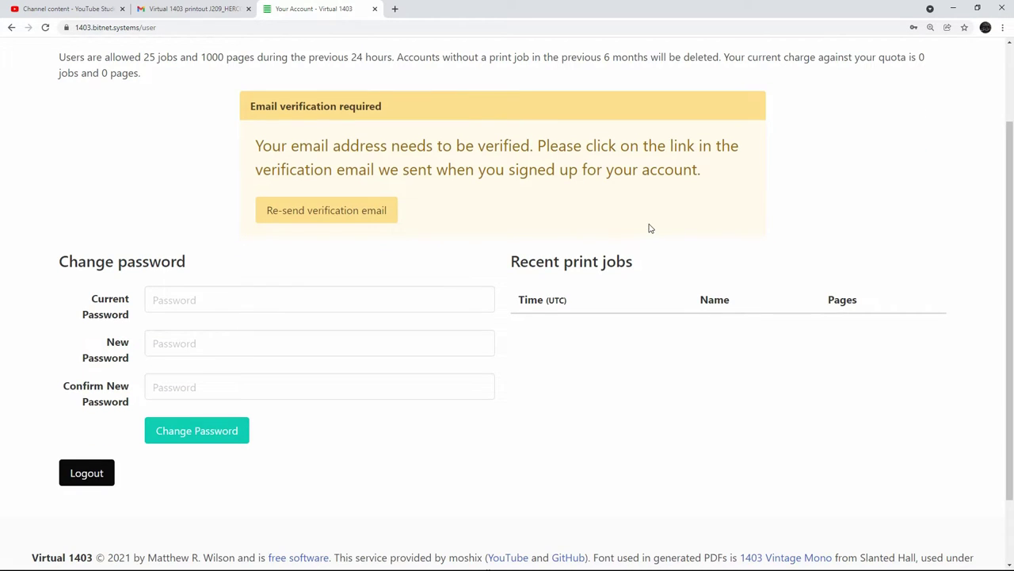
scroll(650, 227, "up", 2)
scroll(650, 226, "down", 1)
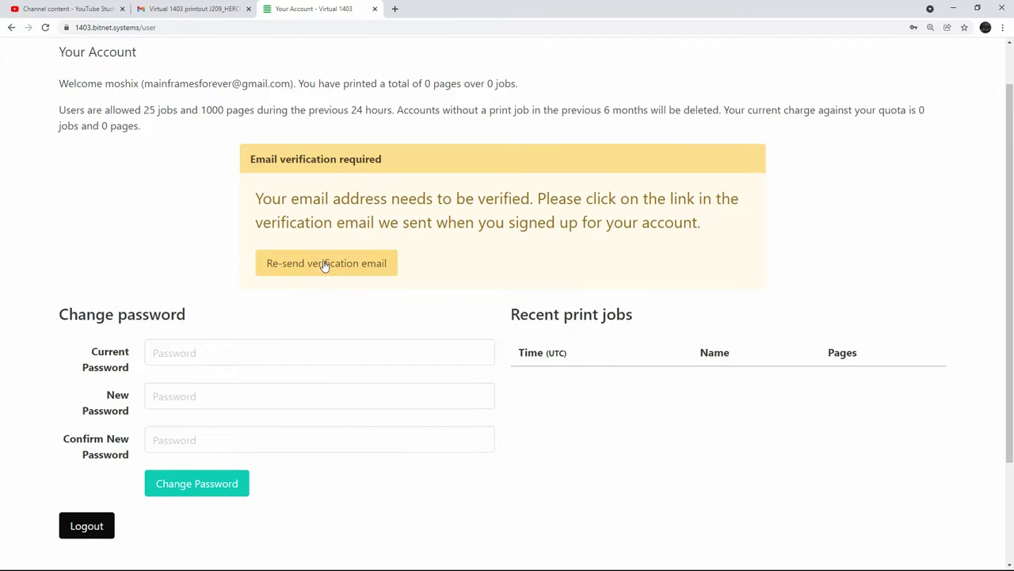
scroll(345, 293, "up", 1)
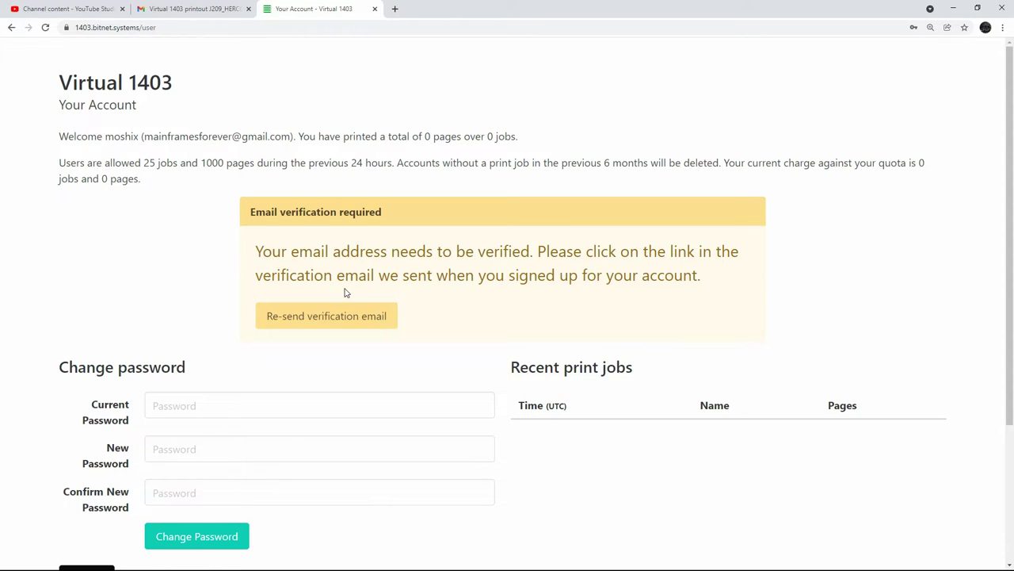
left_click(403, 26)
key("Return")
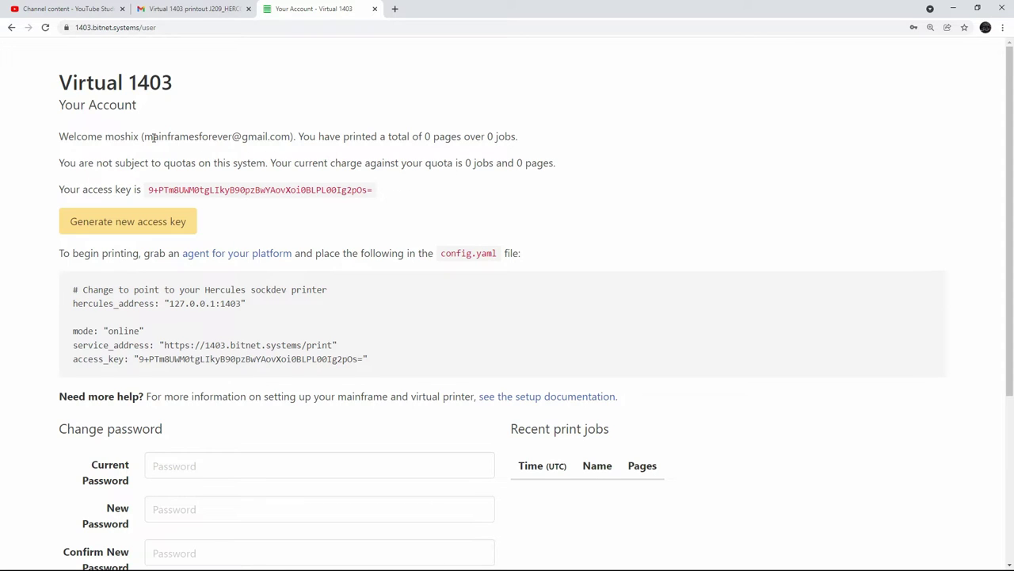
Examine the account's registered email, quota information, access key and the config.yaml settings block.
left_click_drag(153, 136, 274, 137)
left_click(272, 136)
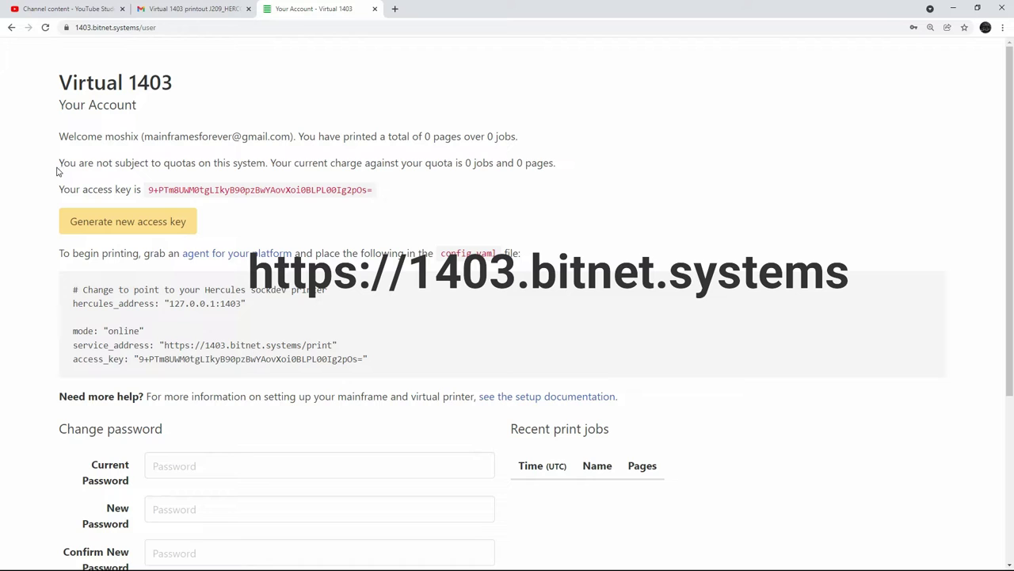
left_click_drag(63, 162, 225, 164)
left_click(224, 163)
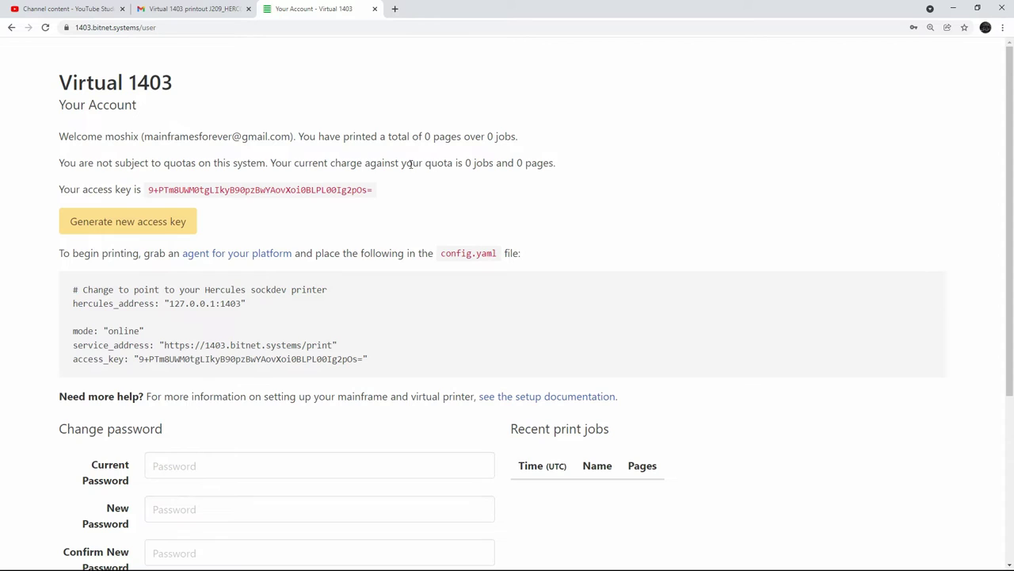
left_click_drag(411, 163, 493, 163)
left_click(466, 163)
left_click_drag(53, 192, 434, 195)
left_click(432, 194)
mouse_move(73, 290)
left_mouse_down()
mouse_move(389, 357)
mouse_move(292, 345)
mouse_move(68, 288)
left_mouse_up()
left_click(389, 356)
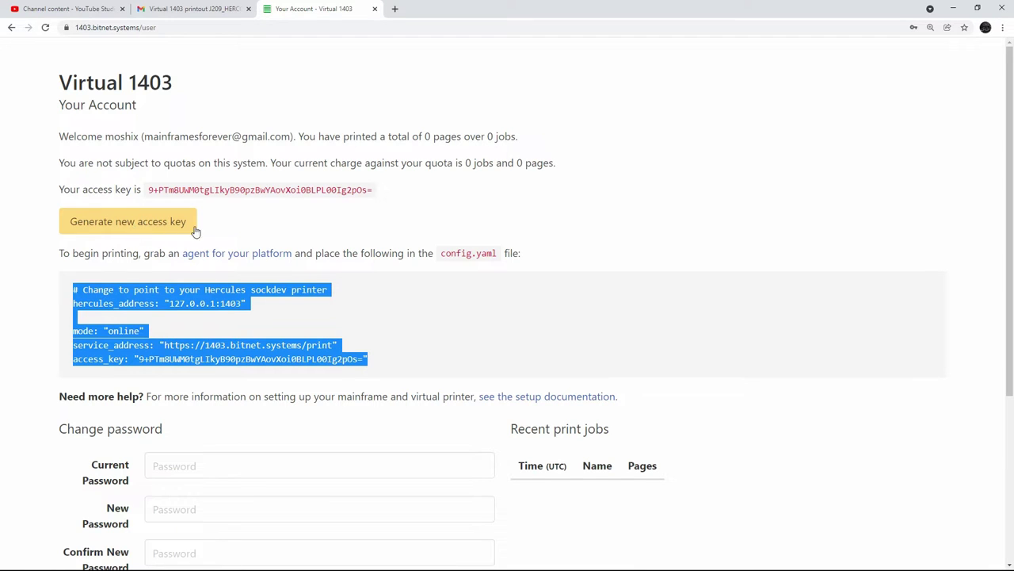
left_click(224, 231)
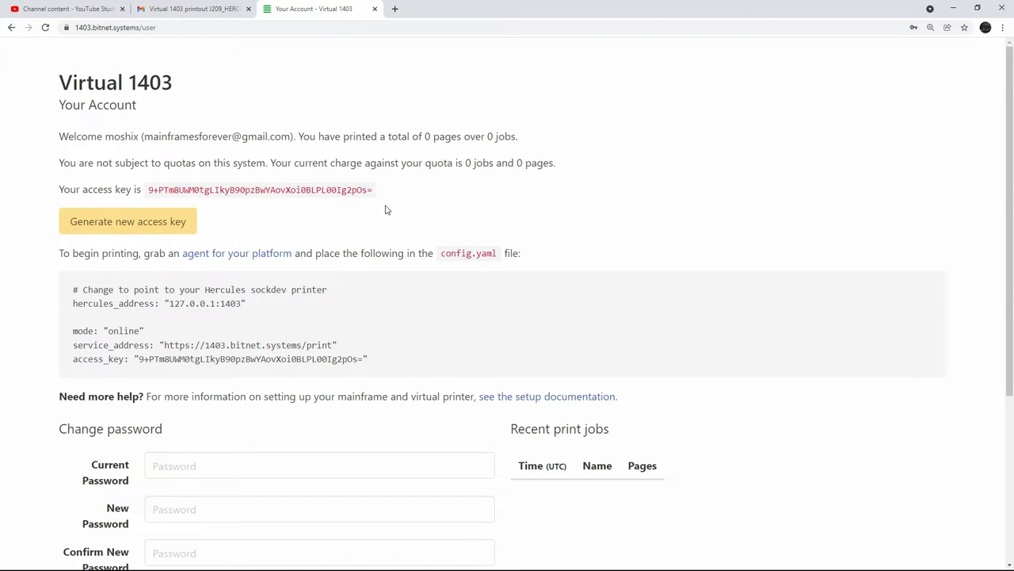
Review the password change and recent print jobs sections, and highlight the settings to place in config.yaml.
scroll(378, 230, "down", 1)
scroll(378, 231, "down", 2)
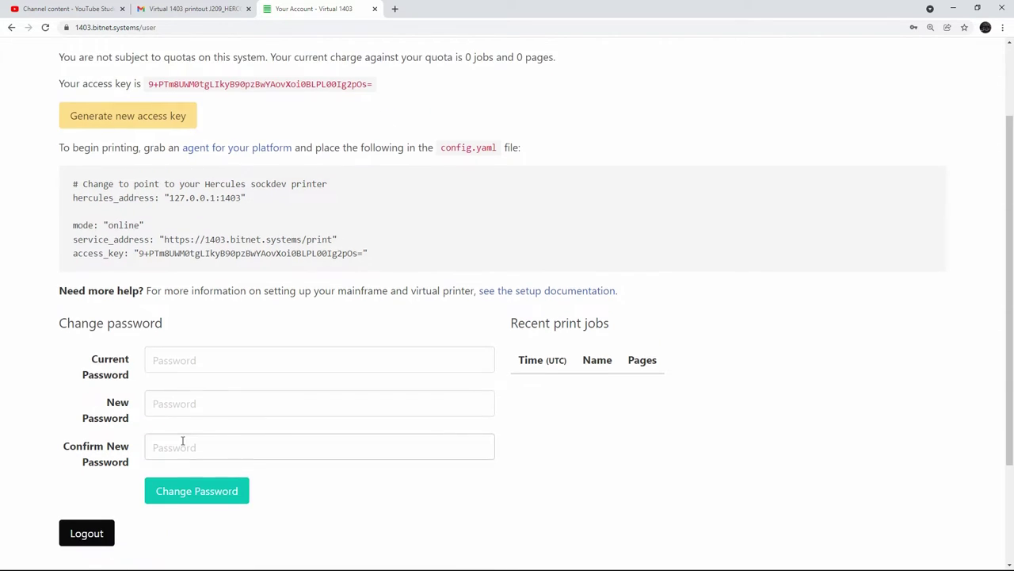
scroll(417, 476, "up", 3)
scroll(559, 357, "down", 3)
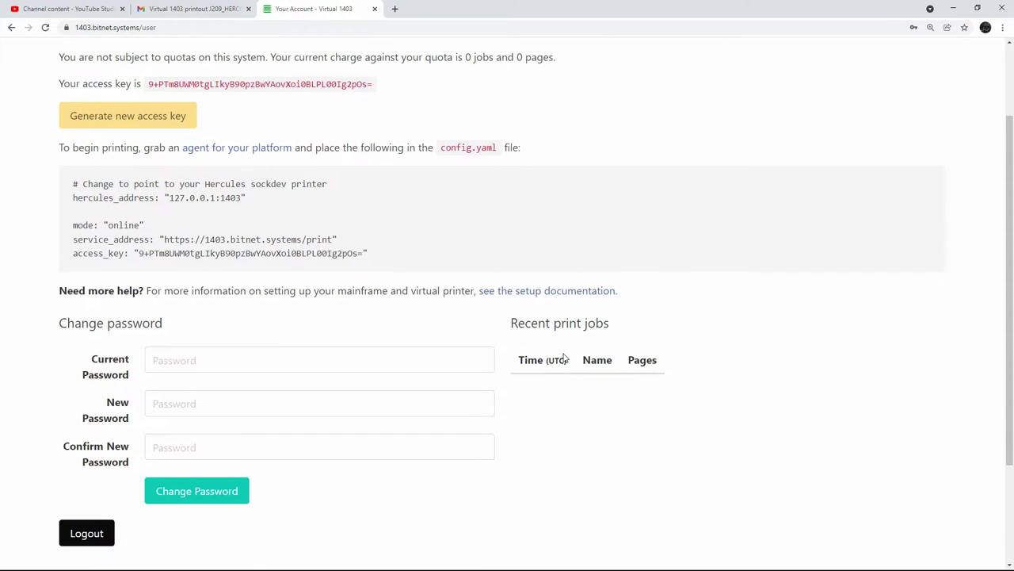
scroll(575, 434, "down", 2)
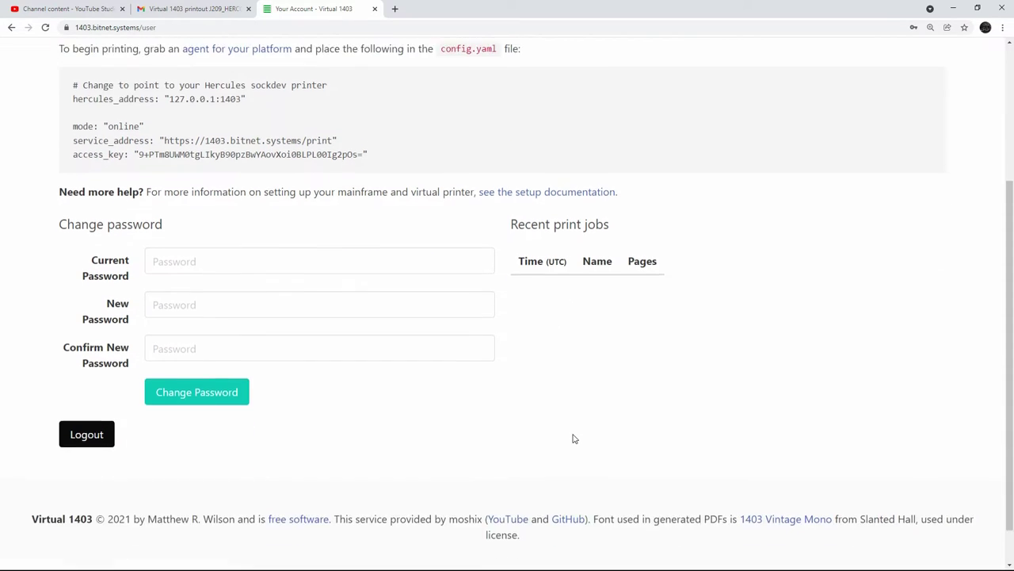
scroll(575, 437, "up", 5)
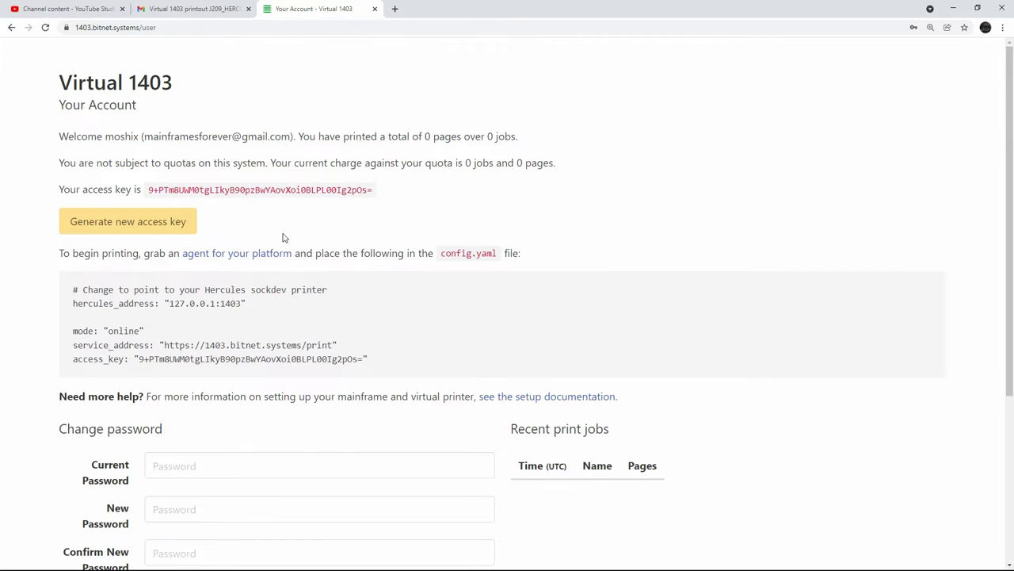
left_click(282, 233)
left_click_drag(70, 288, 403, 362)
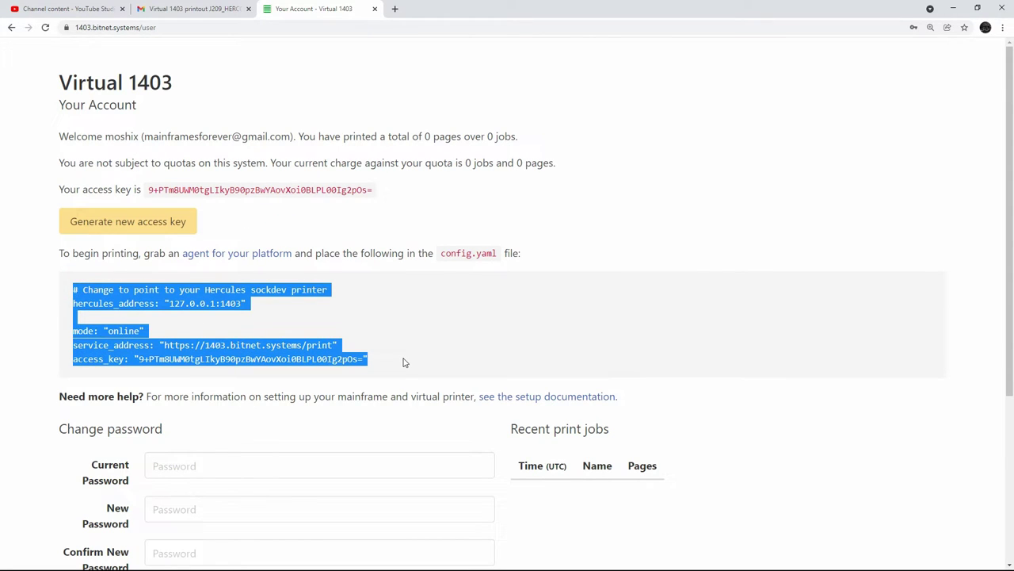
left_click(403, 363)
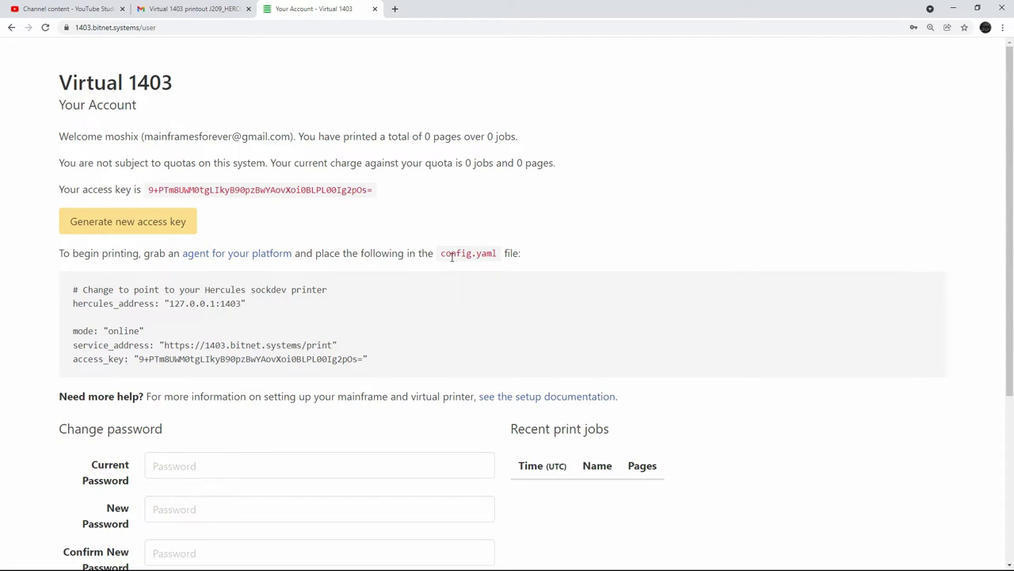
Open the agent's releases page on GitHub and expand the assets of Agent v0.1.0.
left_click(264, 257)
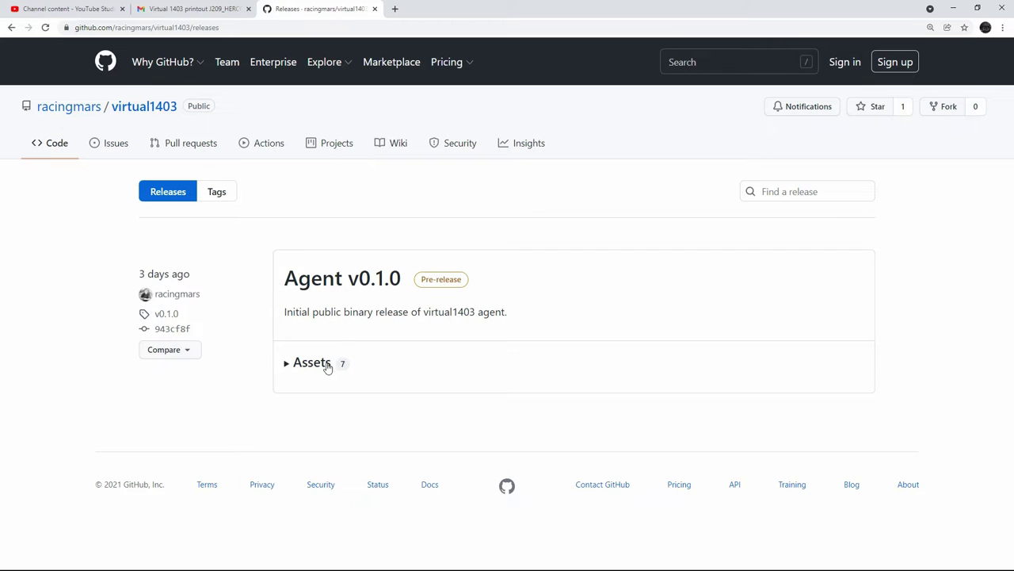
left_click(287, 363)
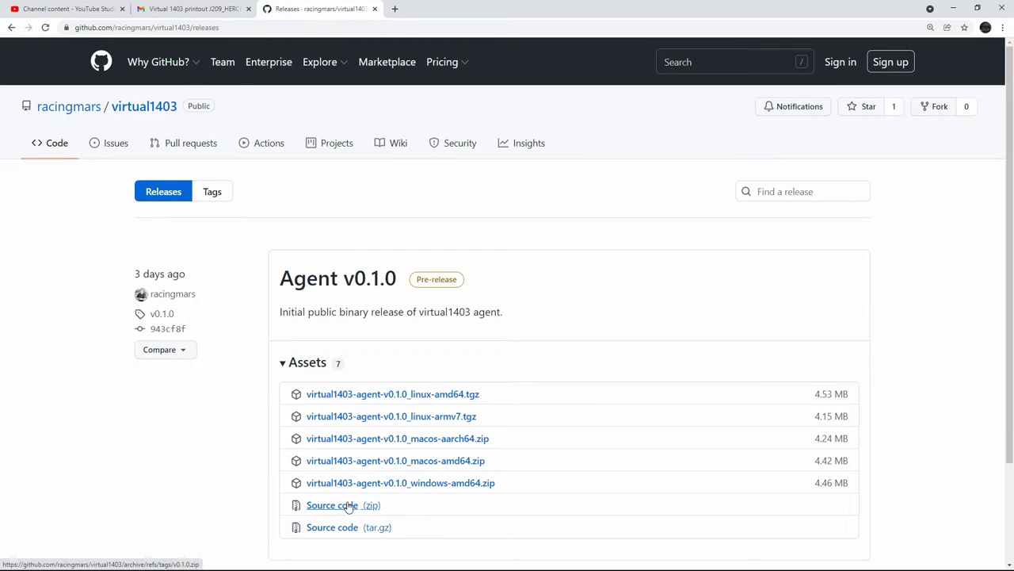
scroll(354, 505, "down", 2)
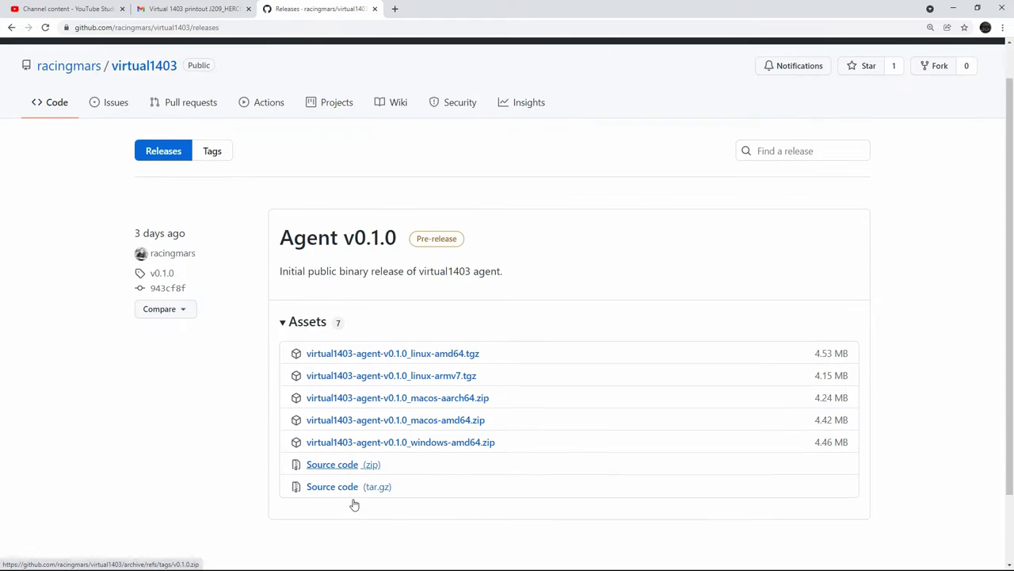
Download virtual1403-agent-v0.1.0_windows-amd64.zip and keep the file despite the browser's warning.
left_click(408, 431)
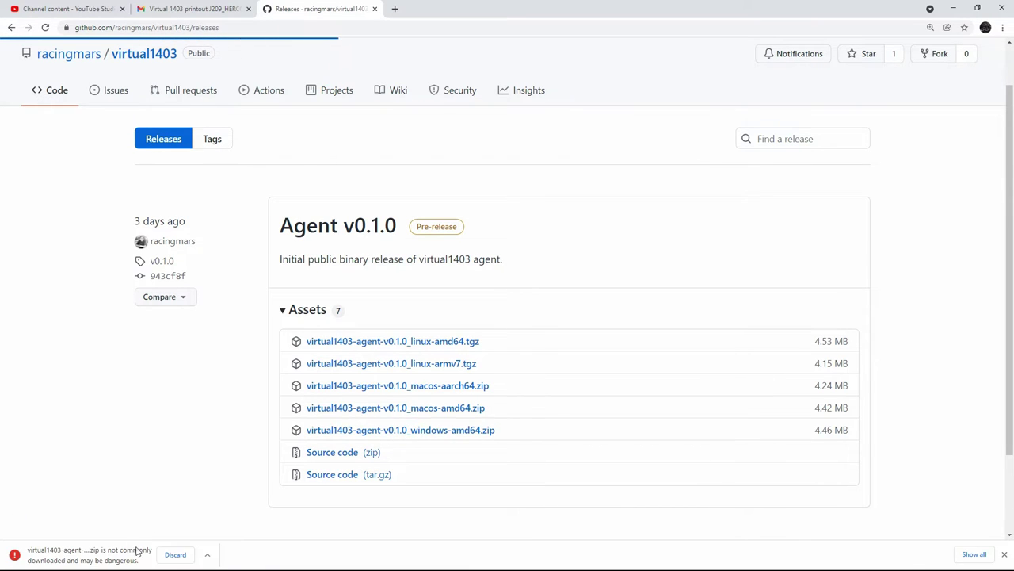
left_click(207, 555)
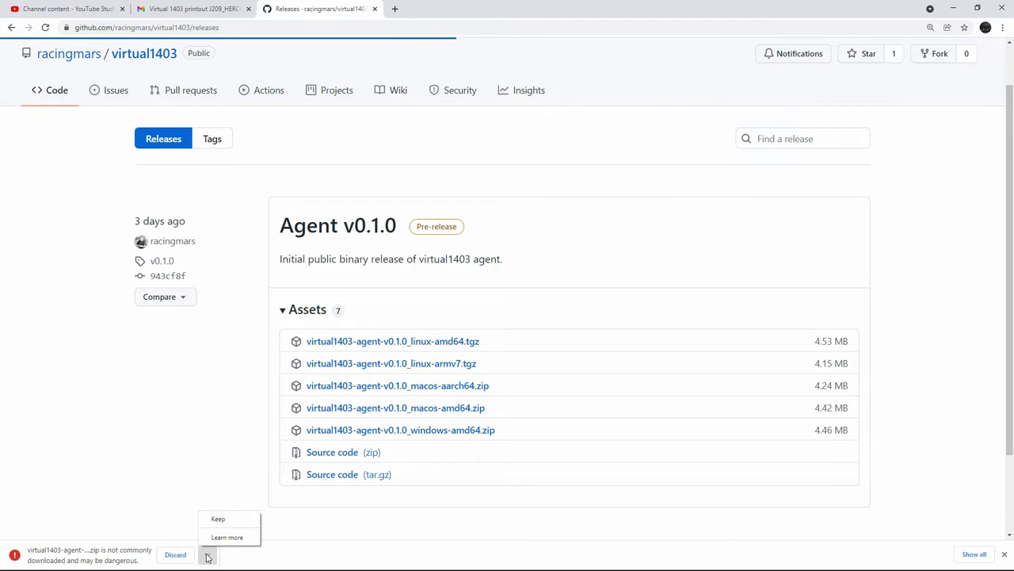
left_click(219, 520)
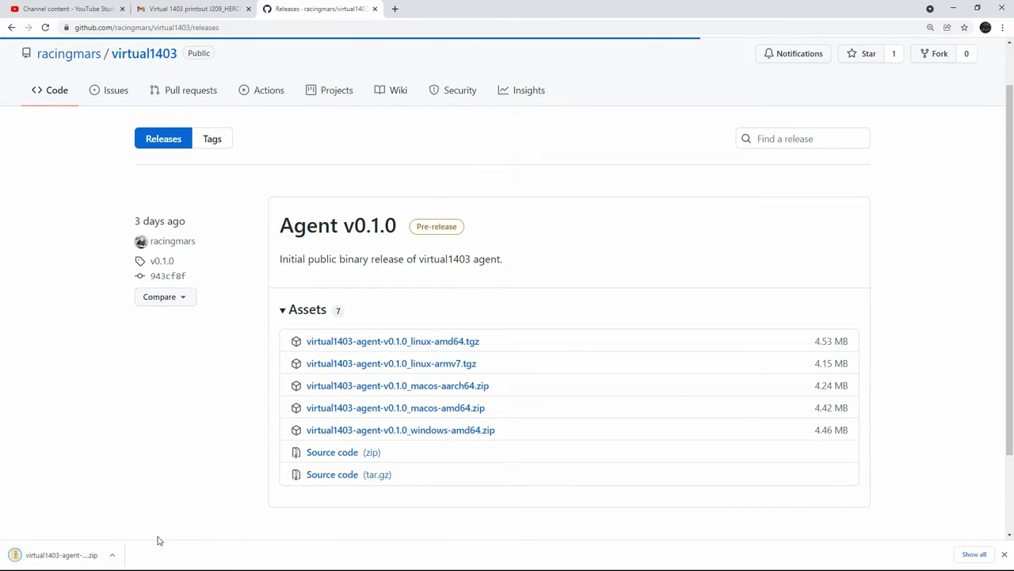
Open the downloaded agent archive and its inner folder, copy the virtual1403 application to the Desktop, and put the window away.
left_click(79, 555)
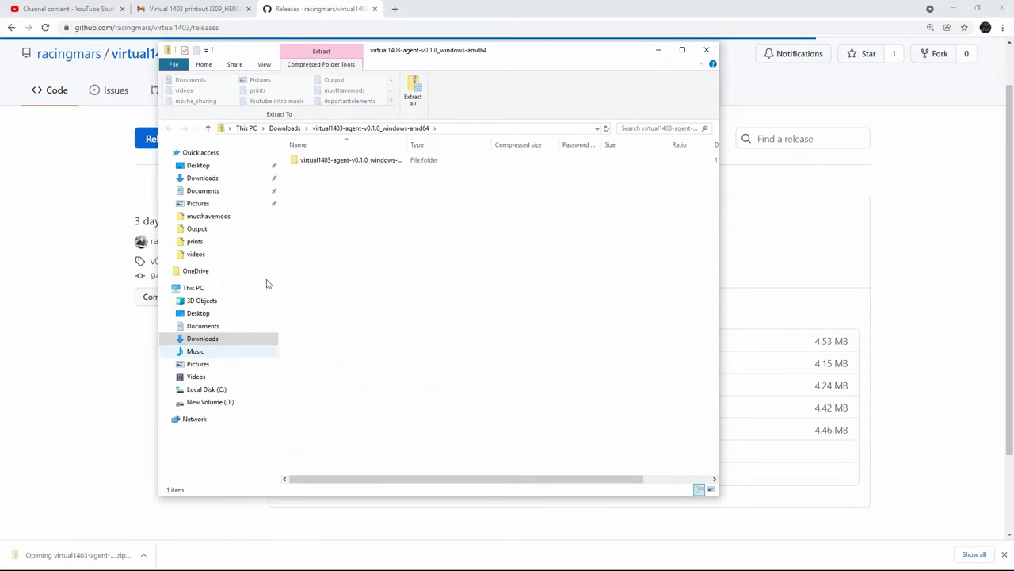
double_click(323, 159)
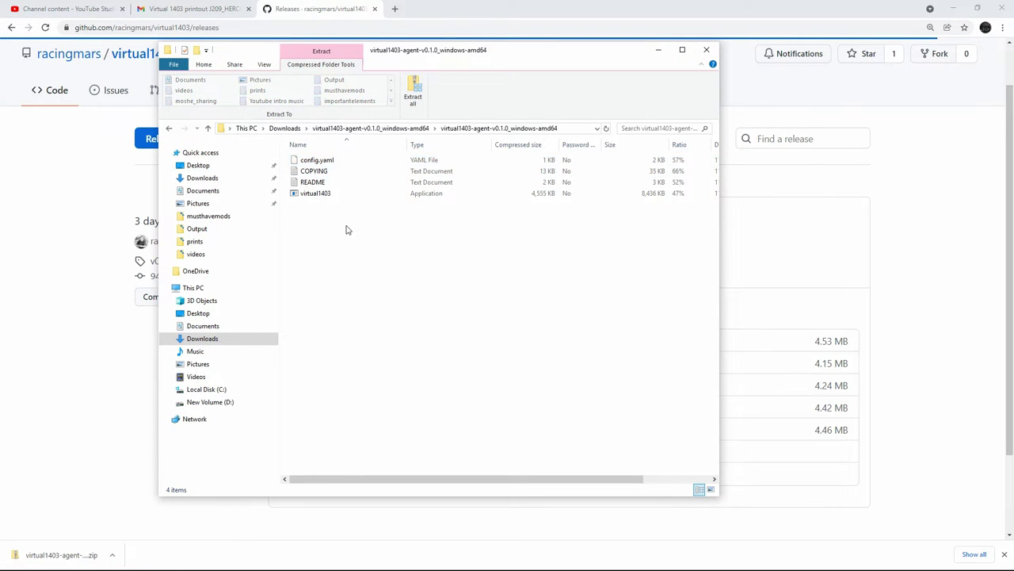
left_click(314, 195)
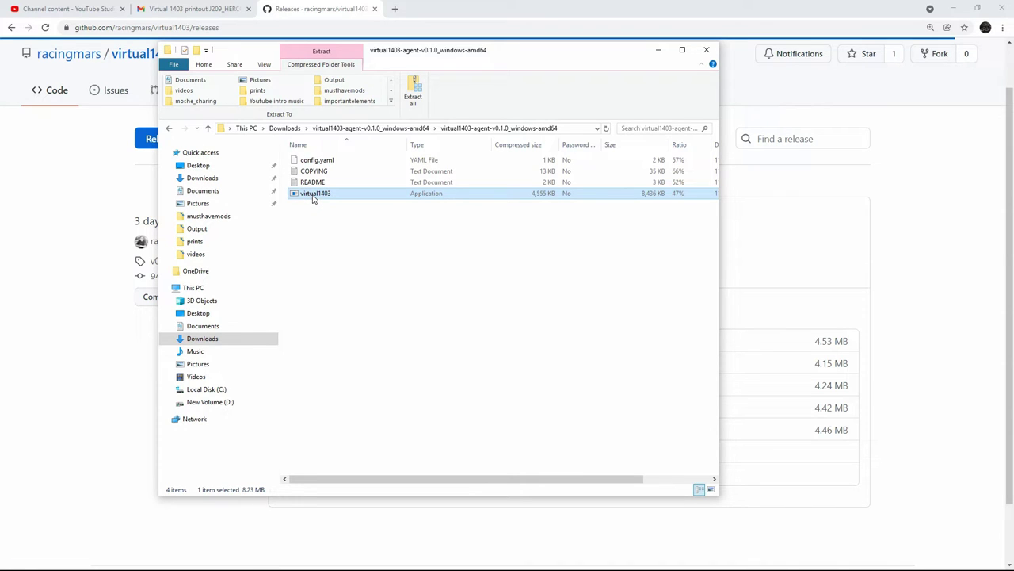
left_click_drag(314, 198, 220, 165)
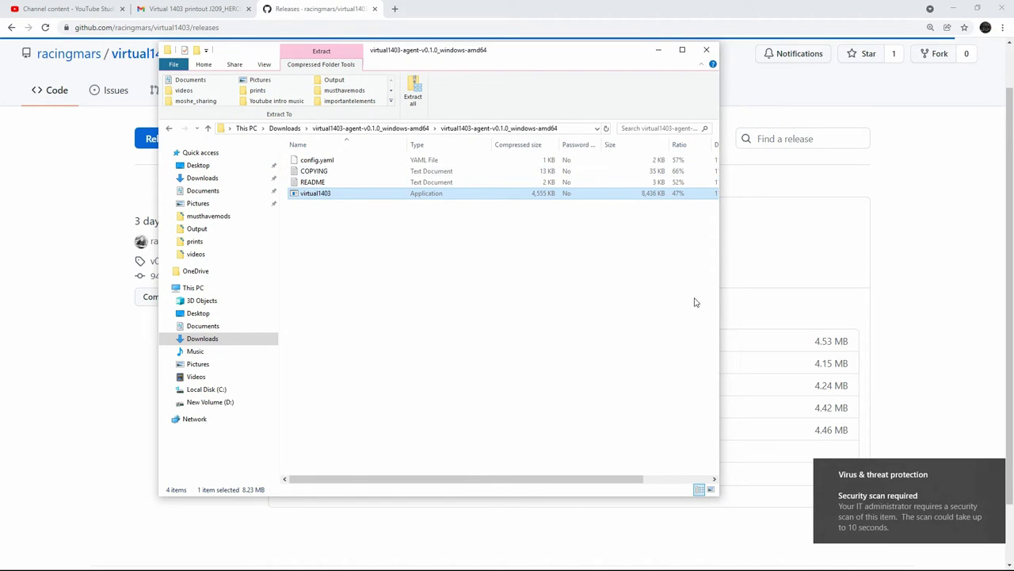
left_click(996, 469)
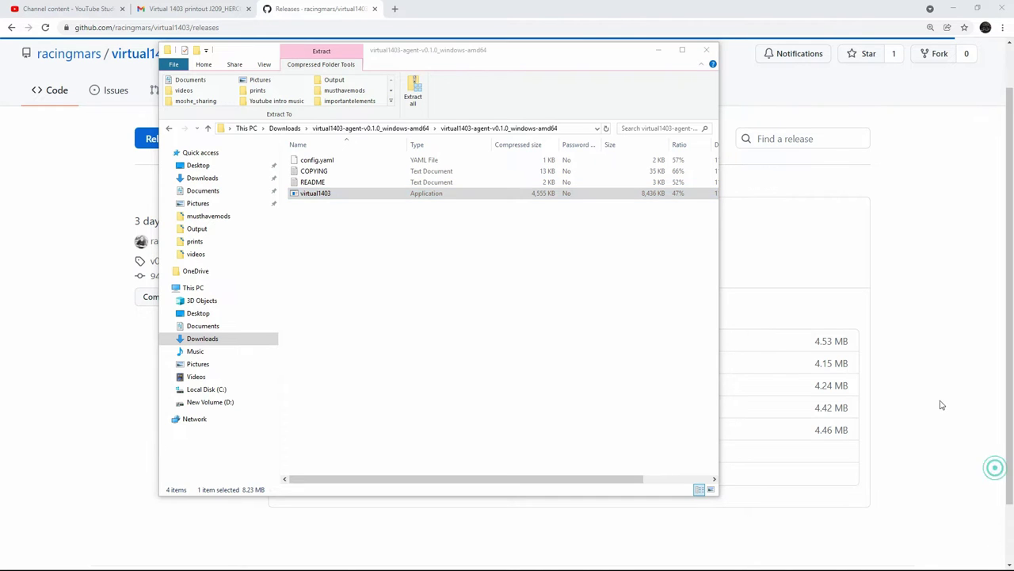
left_click(658, 50)
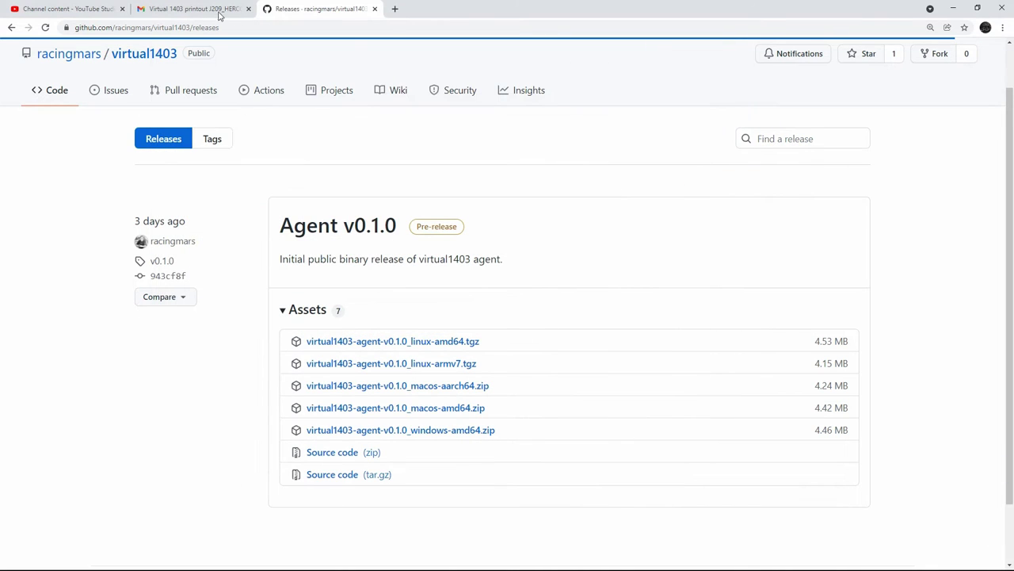
Return to the Virtual 1403 account page in the browser and review the agent setup information and config.yaml settings.
left_click(5, 30)
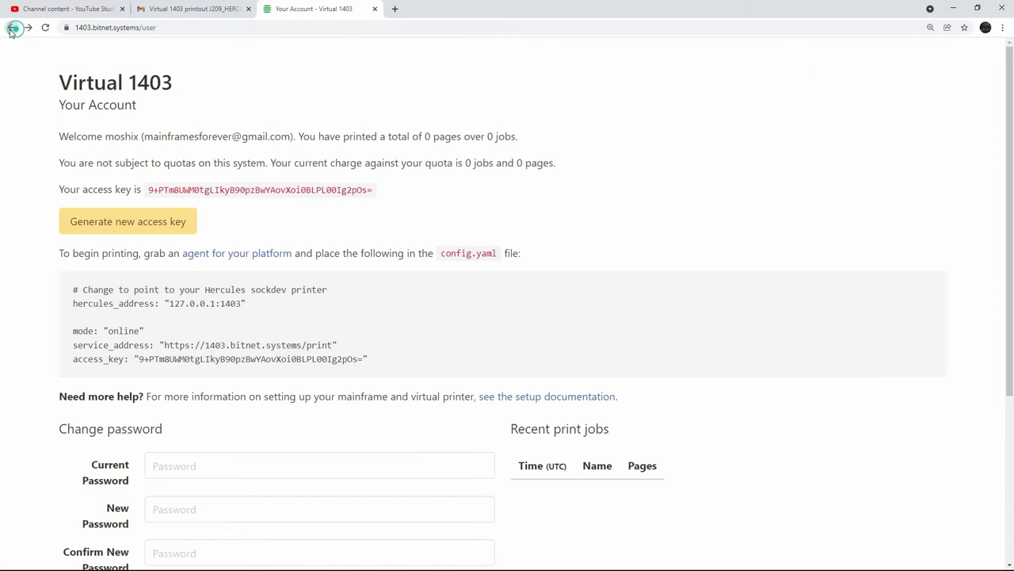
scroll(453, 269, "down", 2)
scroll(455, 275, "up", 2)
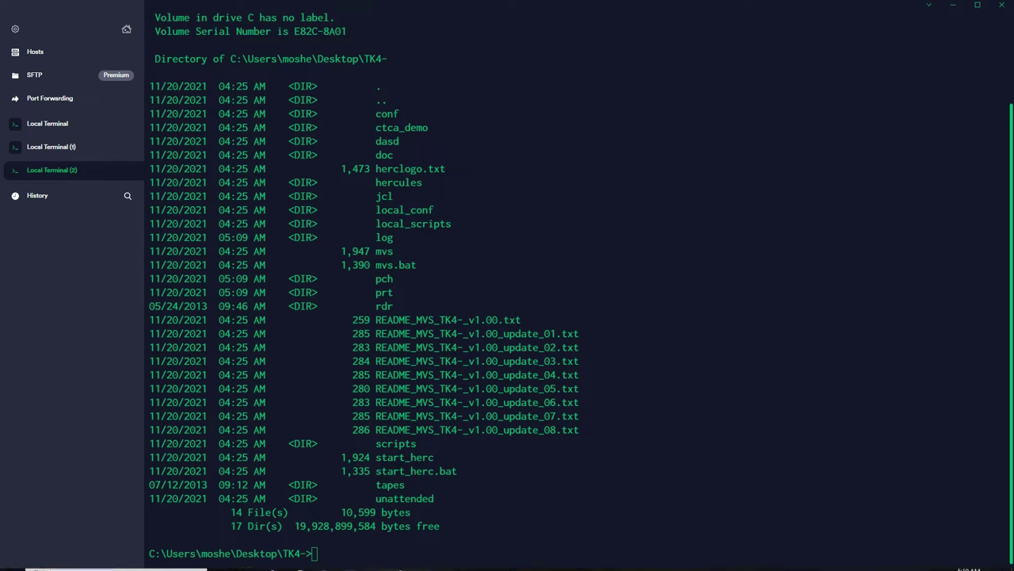
key("super")
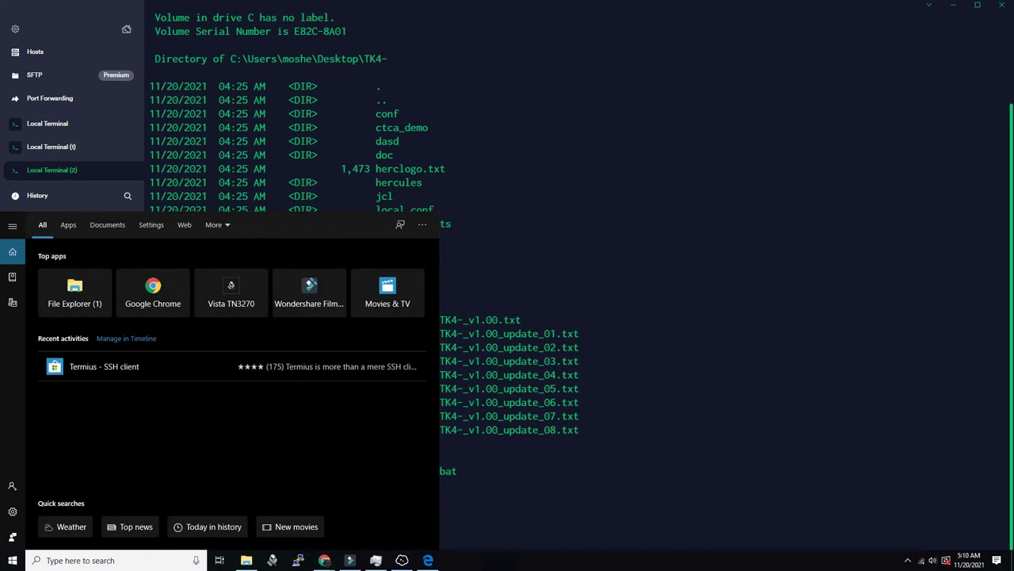
type("cmd")
key("Return")
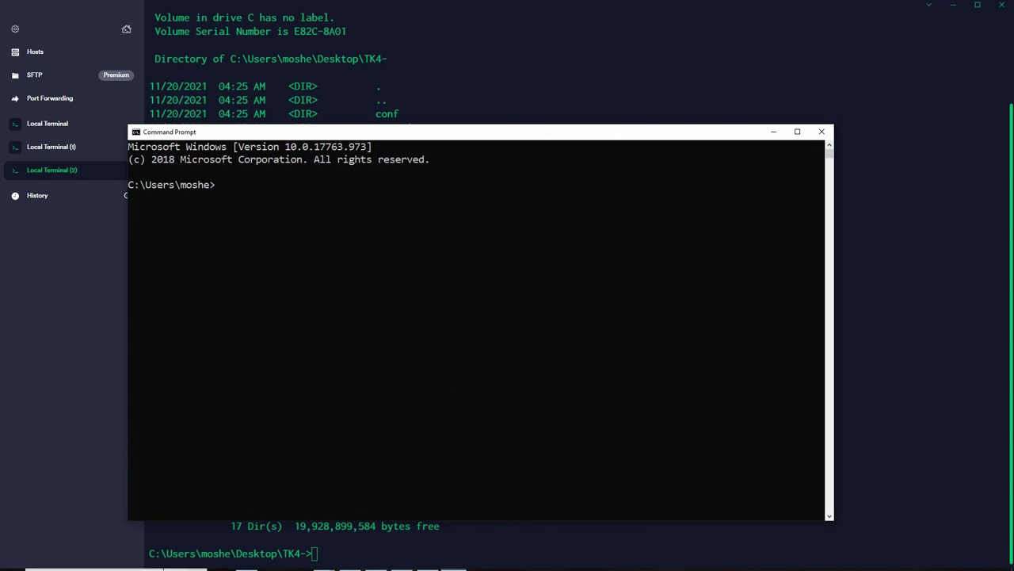
type("exit")
key("Return")
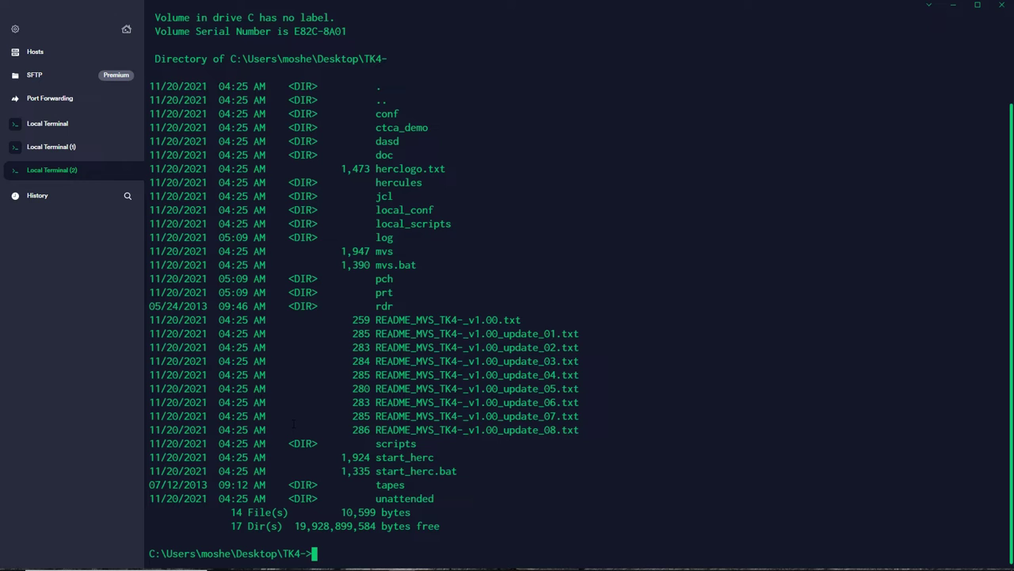
In the Termius local terminal, change to the unattended folder of TK4- and list its files.
type("cd ")
type("unt")
key("Tab")
key("Return")
type("ls")
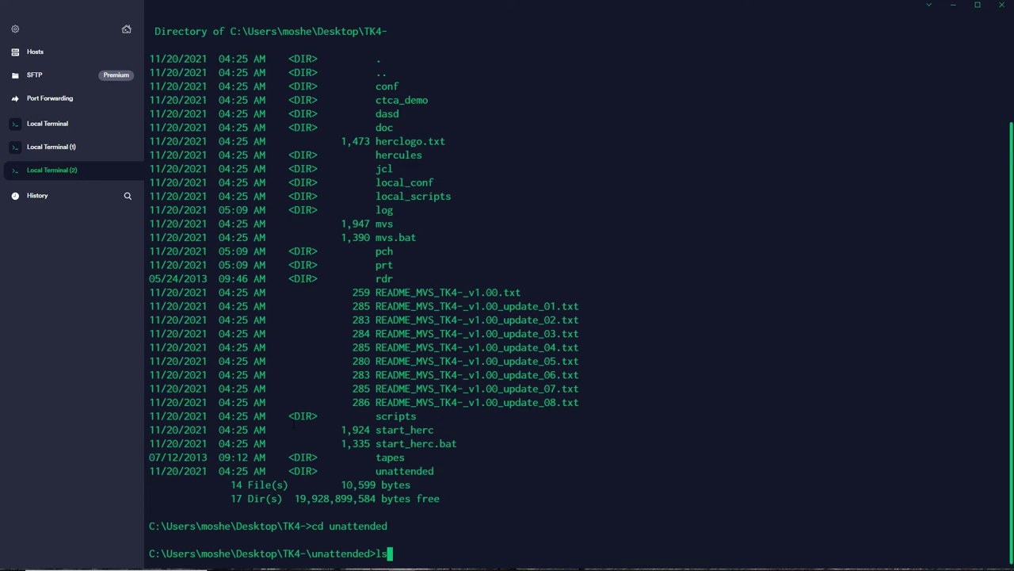
key("Return")
type("dir")
key("Return")
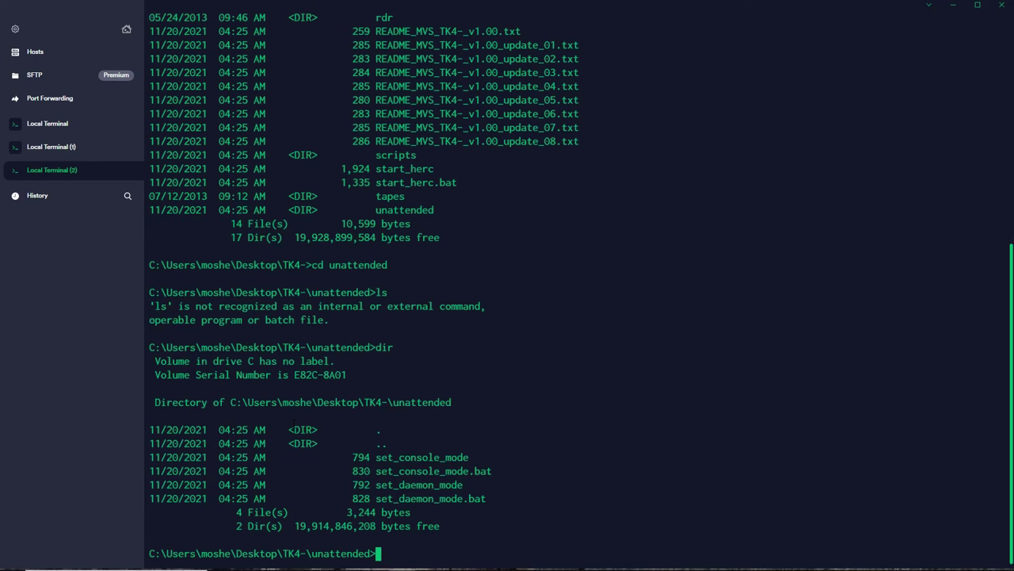
Try to run the console mode batch file as ./set_console_mode.bat.
type("./set_co")
key("Tab")
type(".bat")
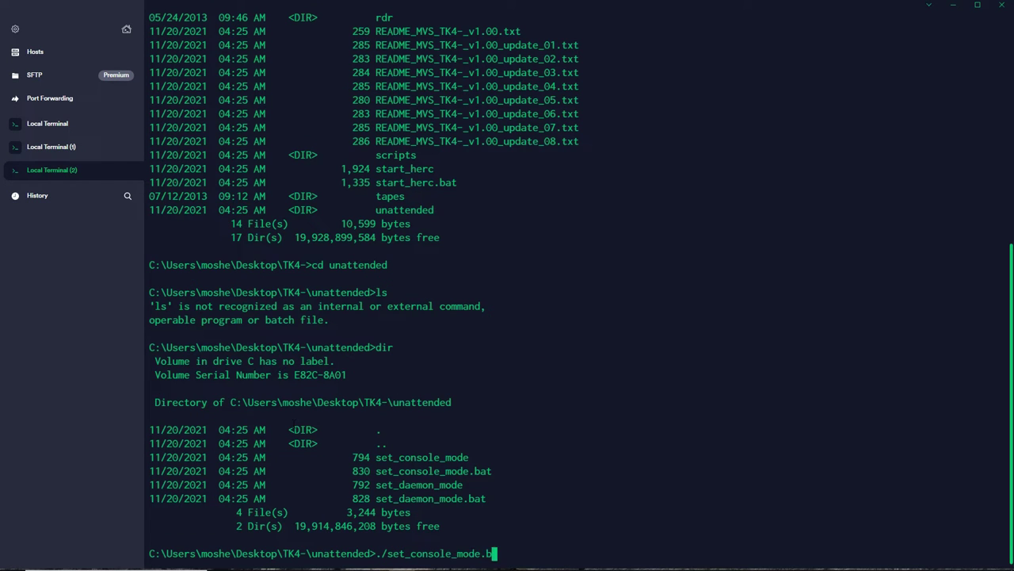
key("Return")
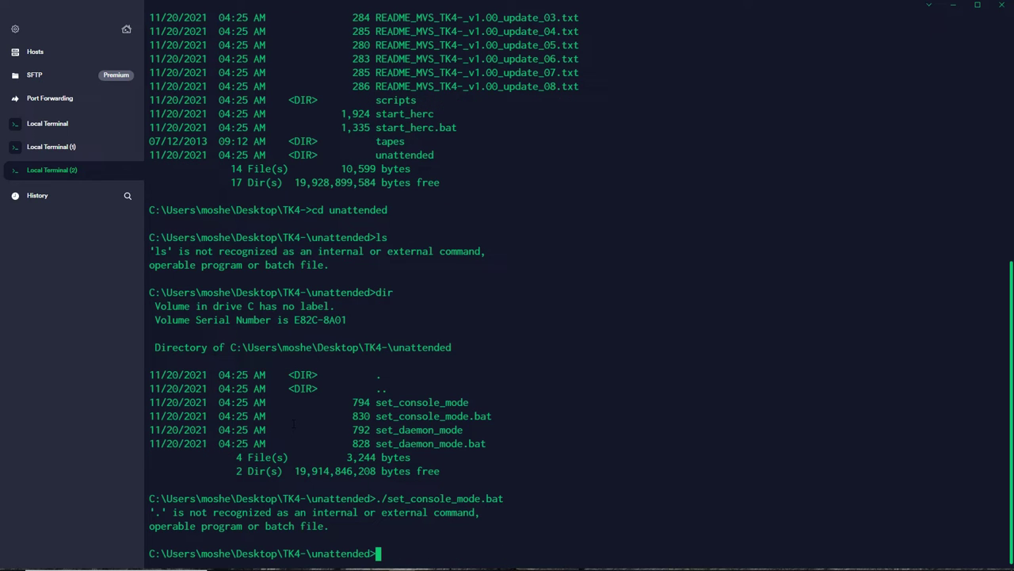
Run set_console_mode.bat to activate Hercules console mode for unattended operations and continue past its pause.
type("set_co")
key("Tab")
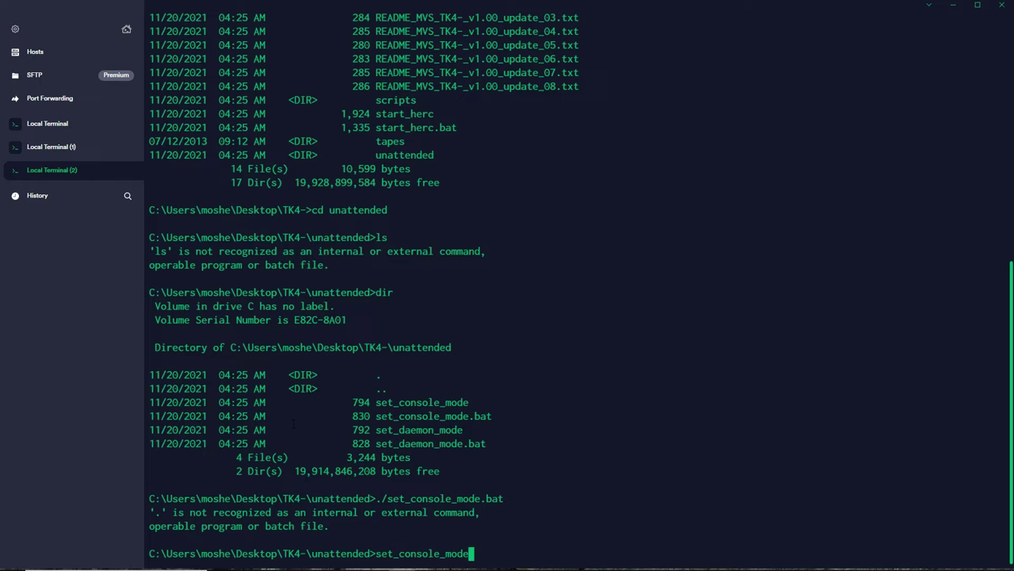
type(".bat")
key("Return")
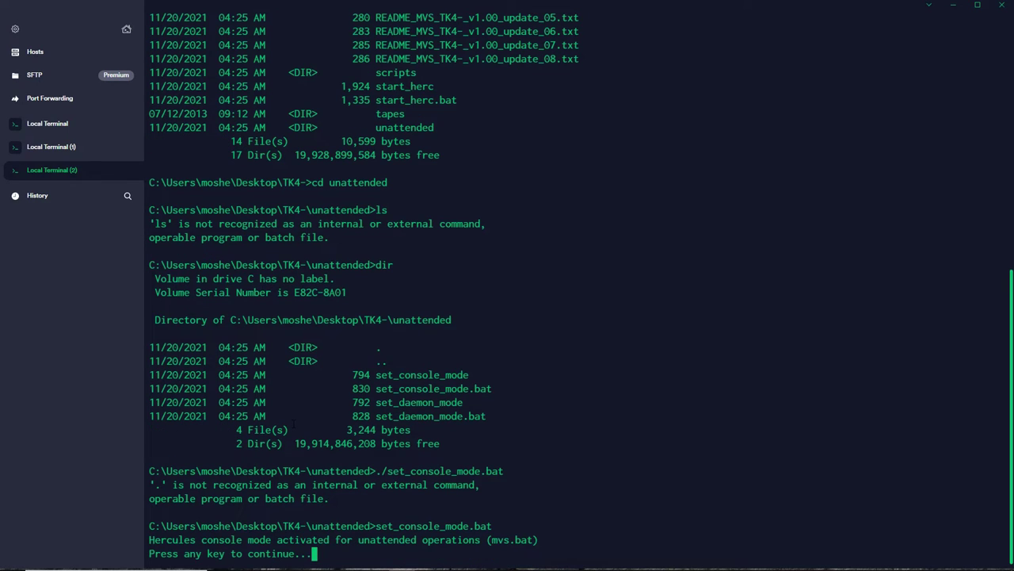
key("Return")
Go back up to the TK4- folder and start mvs, switching Hercules to its panel view of registers and peripherals.
type("cd ..")
key("Return")
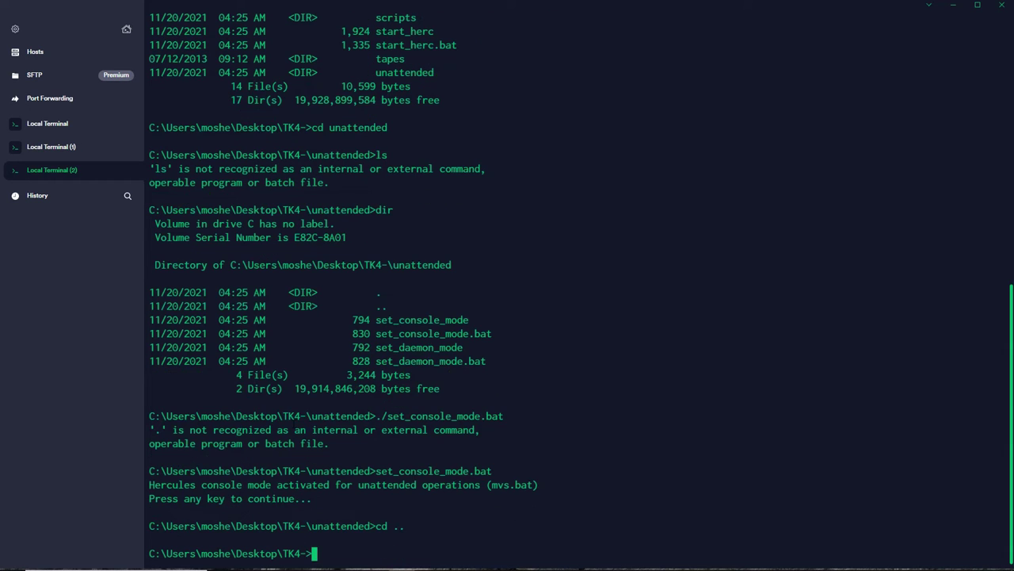
type("mvs")
key("Return")
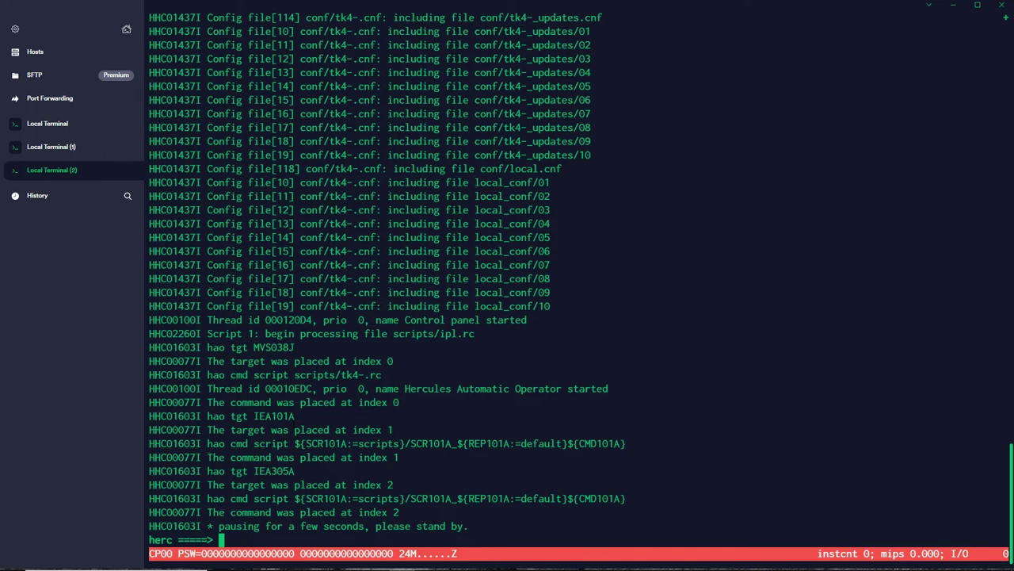
key("Escape")
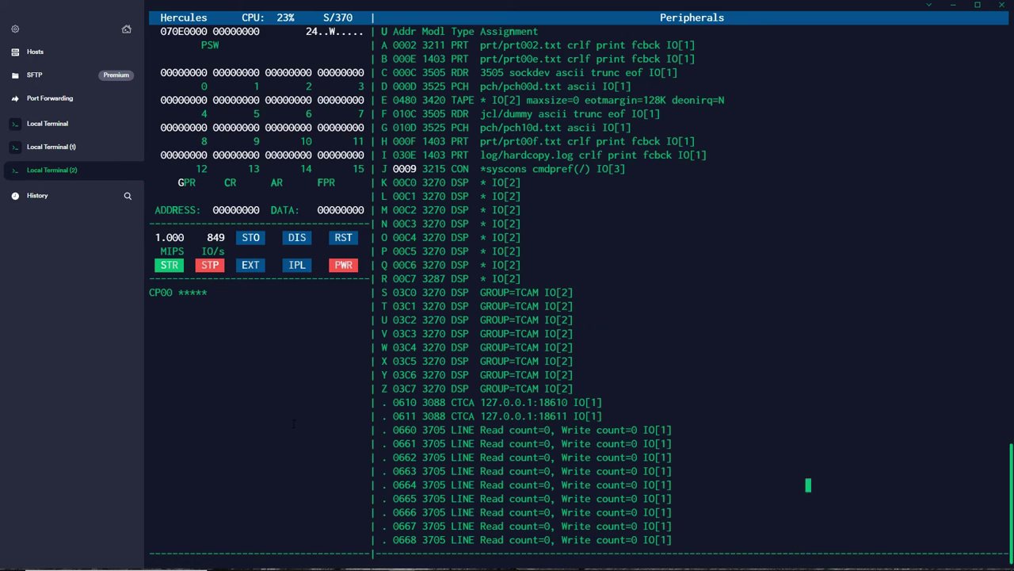